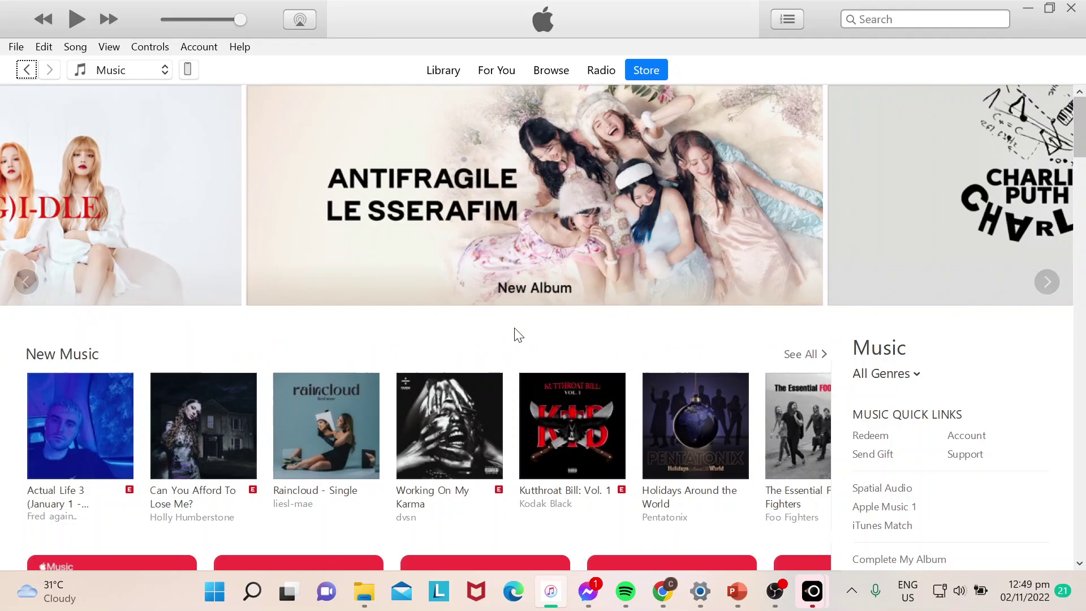
Show the File > Library submenu listing the Turn Off Genius command
{"action": "left_click", "coordinate": [16, 46]}
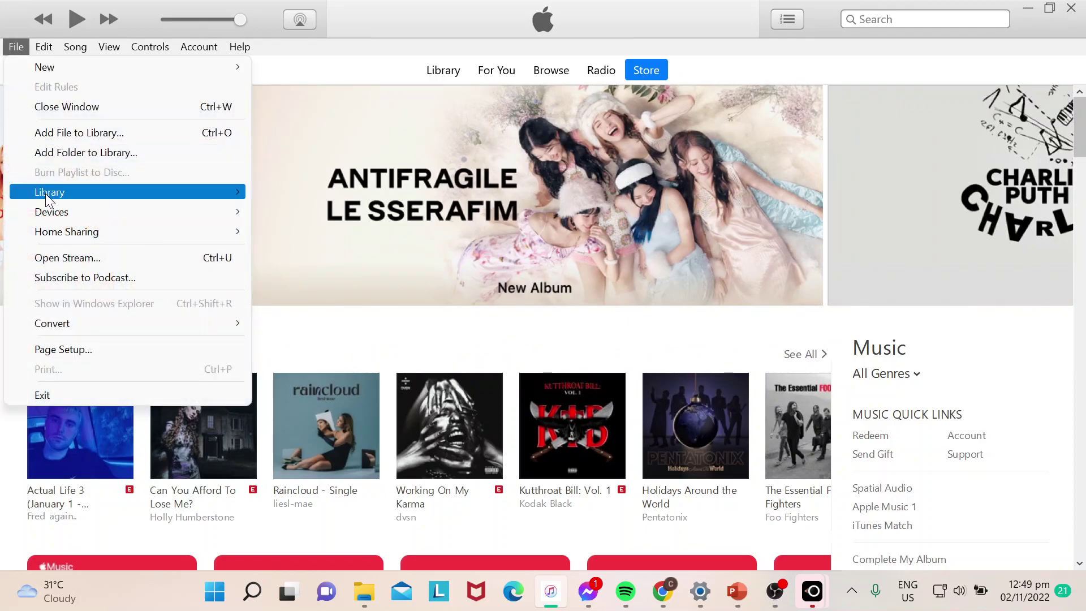
{"action": "mouse_move", "coordinate": [50, 192]}
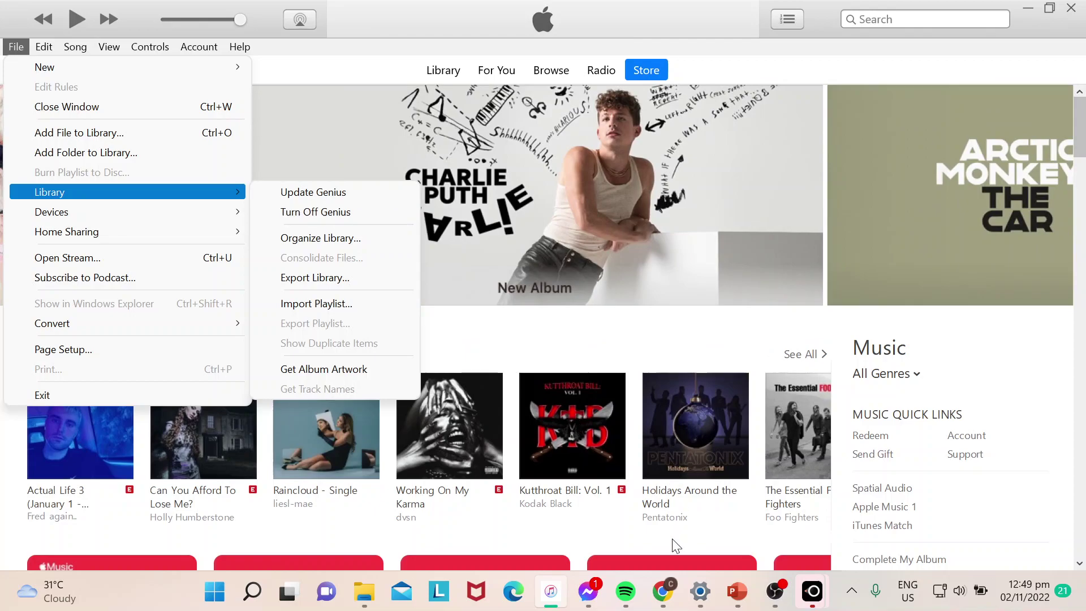
Switch to Chrome showing Apple's support guide on turning Genius on or off
{"action": "left_click", "coordinate": [668, 598]}
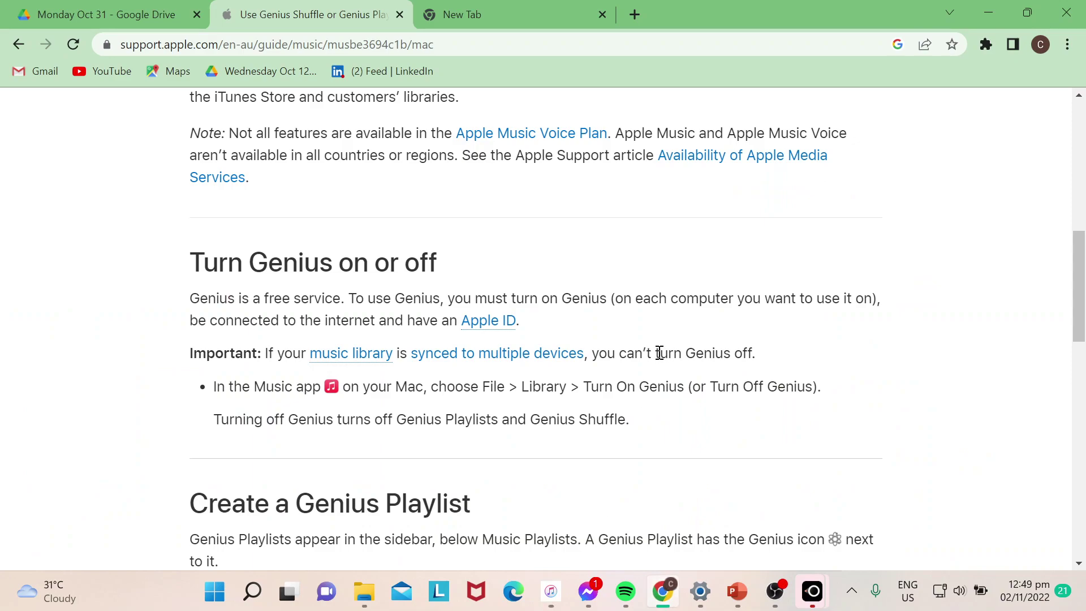